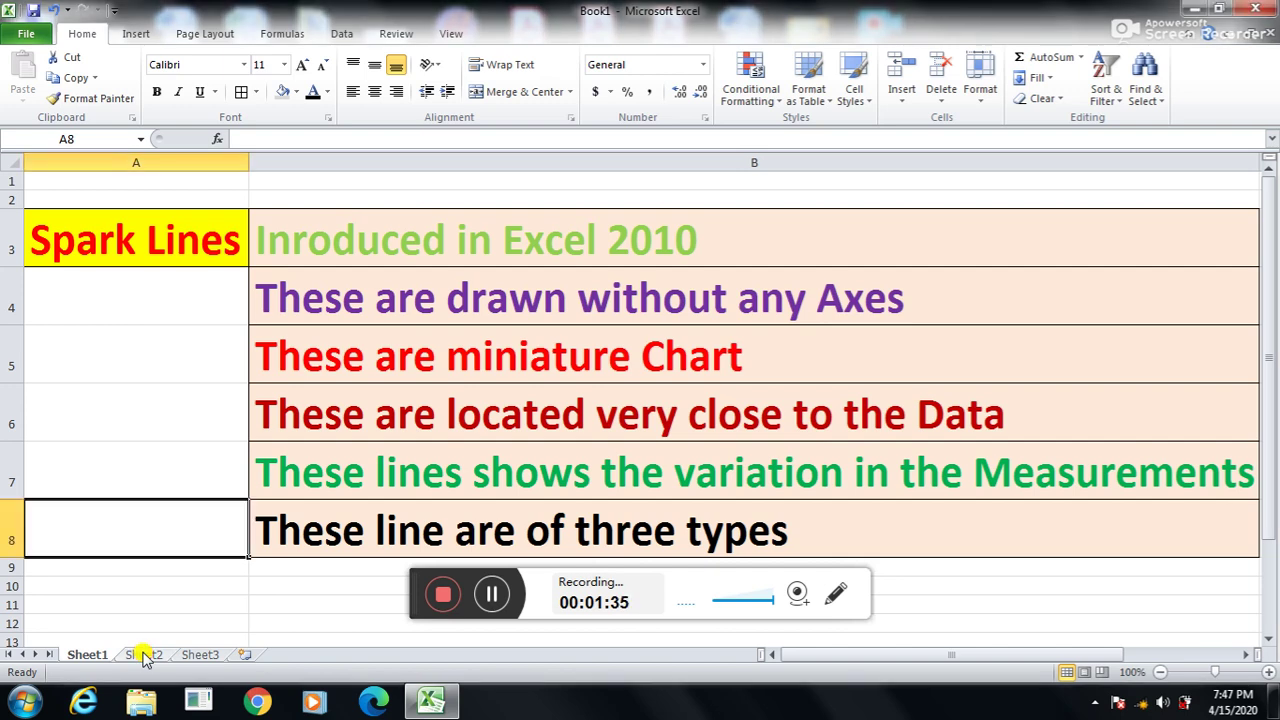
# Switch to Sheet2, the table of names Ram to Gautam with values under A–E
pyautogui.click(143, 655)
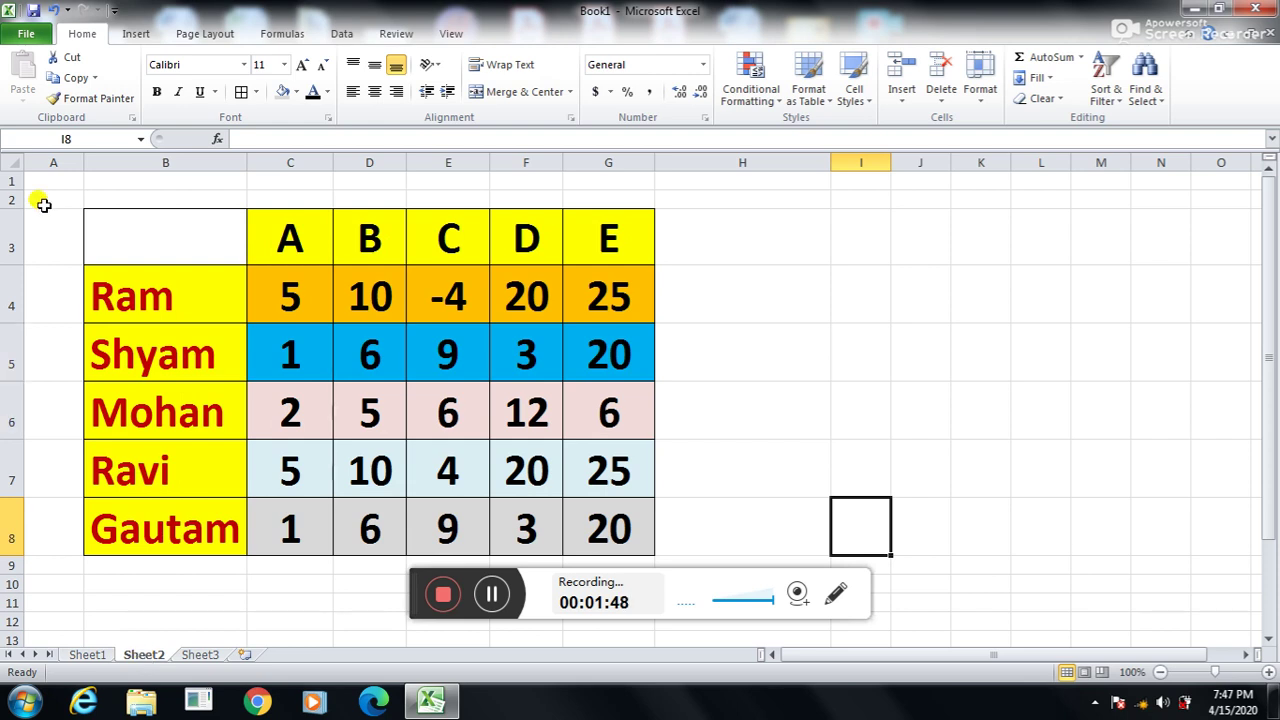
# Bring up the Insert ribbon's chart and sparkline commands
pyautogui.click(134, 37)
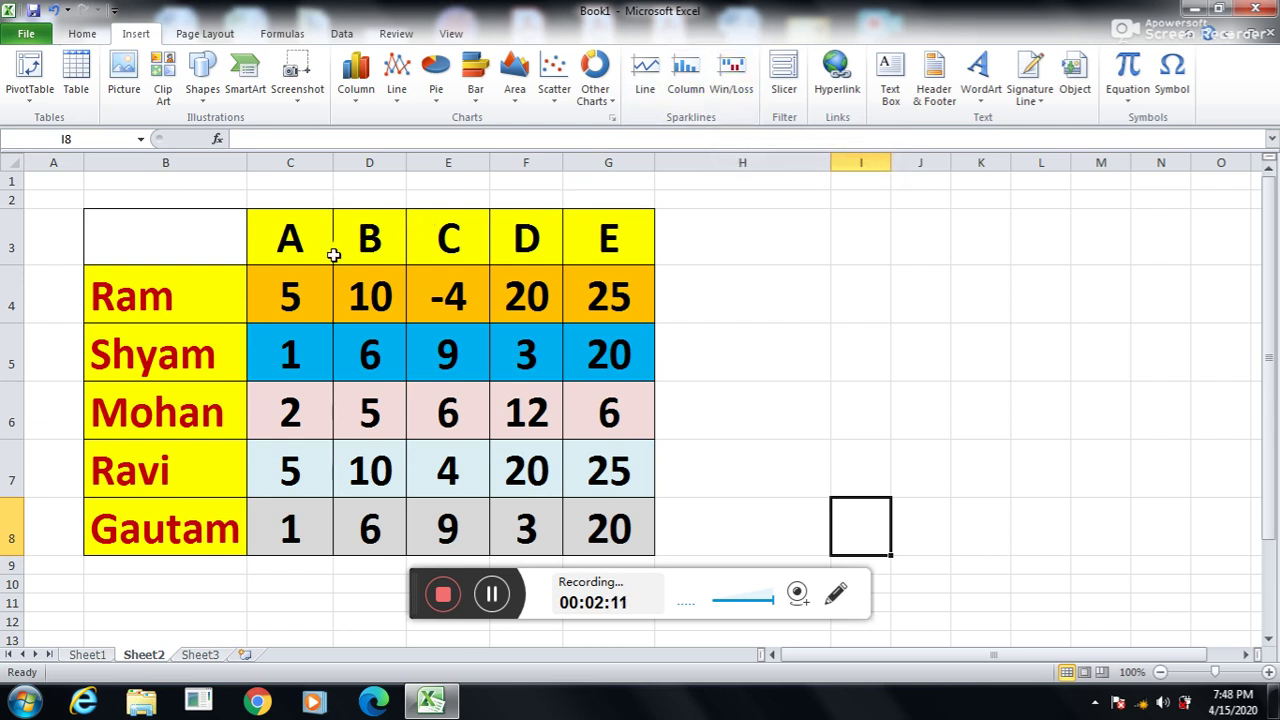
# Create a line sparkline in H4 charting Ram's values C4:G4
pyautogui.click(271, 282)
pyautogui.moveTo(273, 284); pyautogui.dragTo(610, 297)
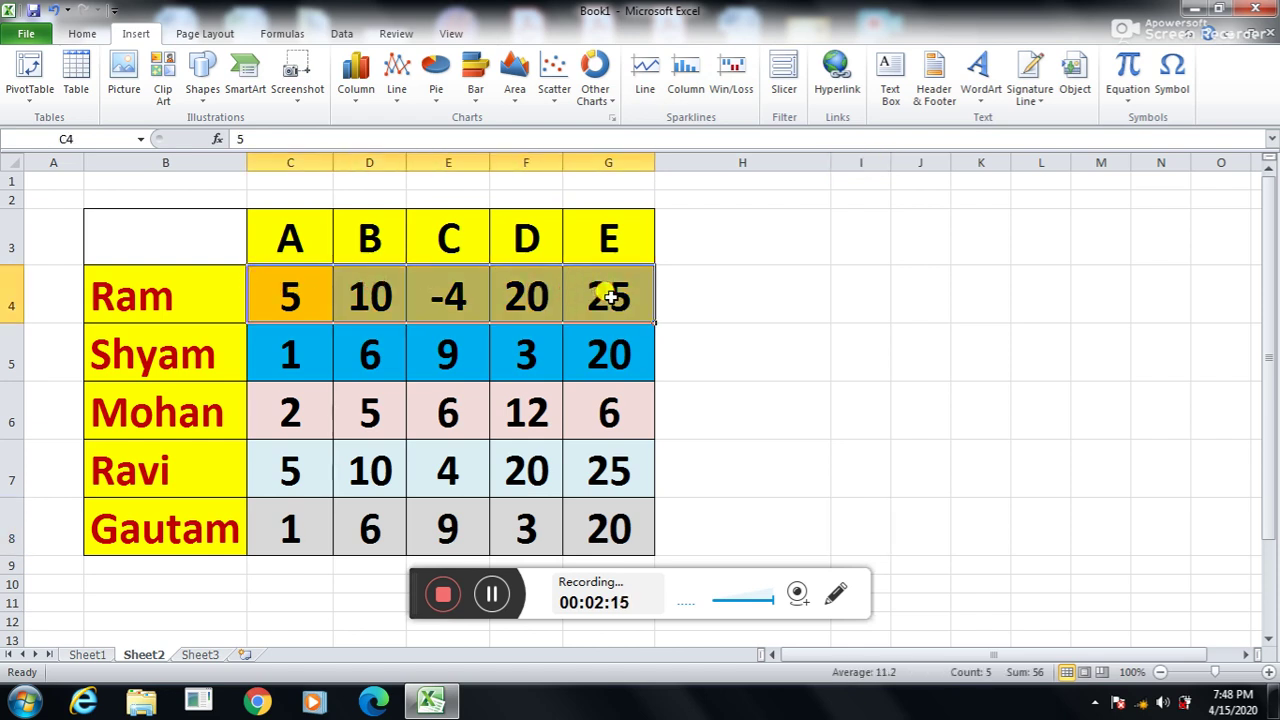
pyautogui.click(645, 84)
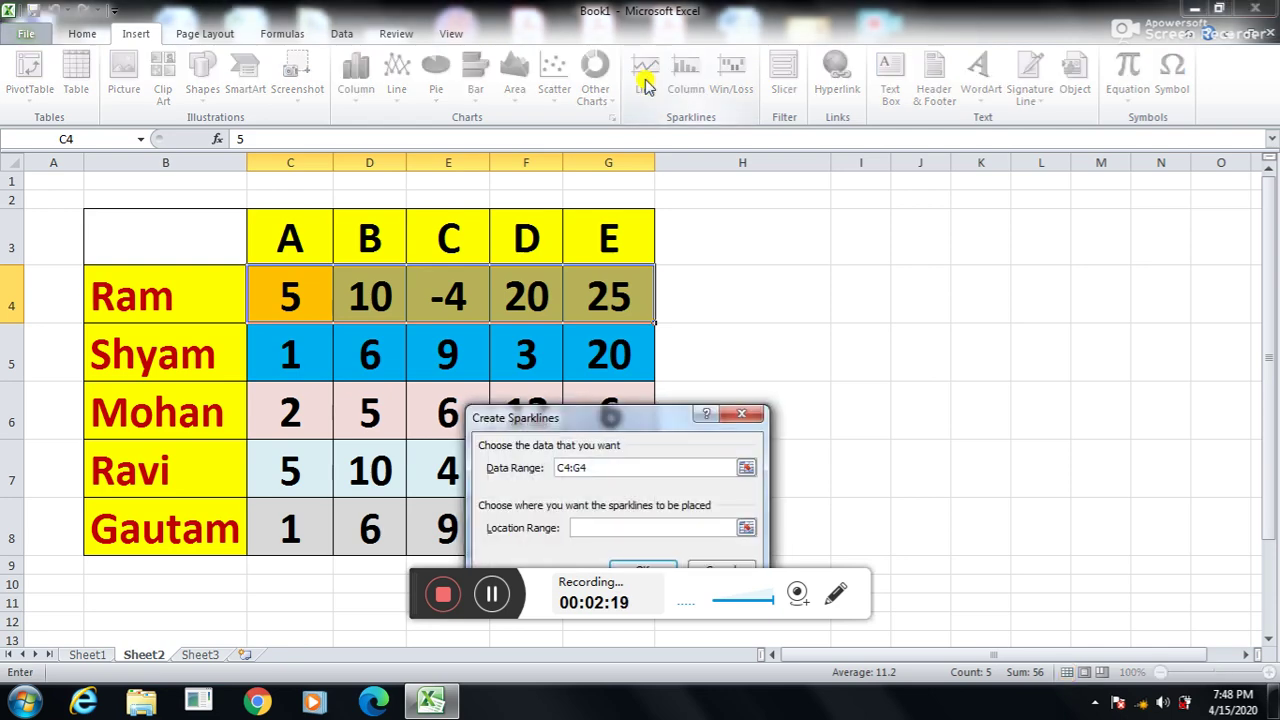
pyautogui.moveTo(611, 408); pyautogui.dragTo(888, 178)
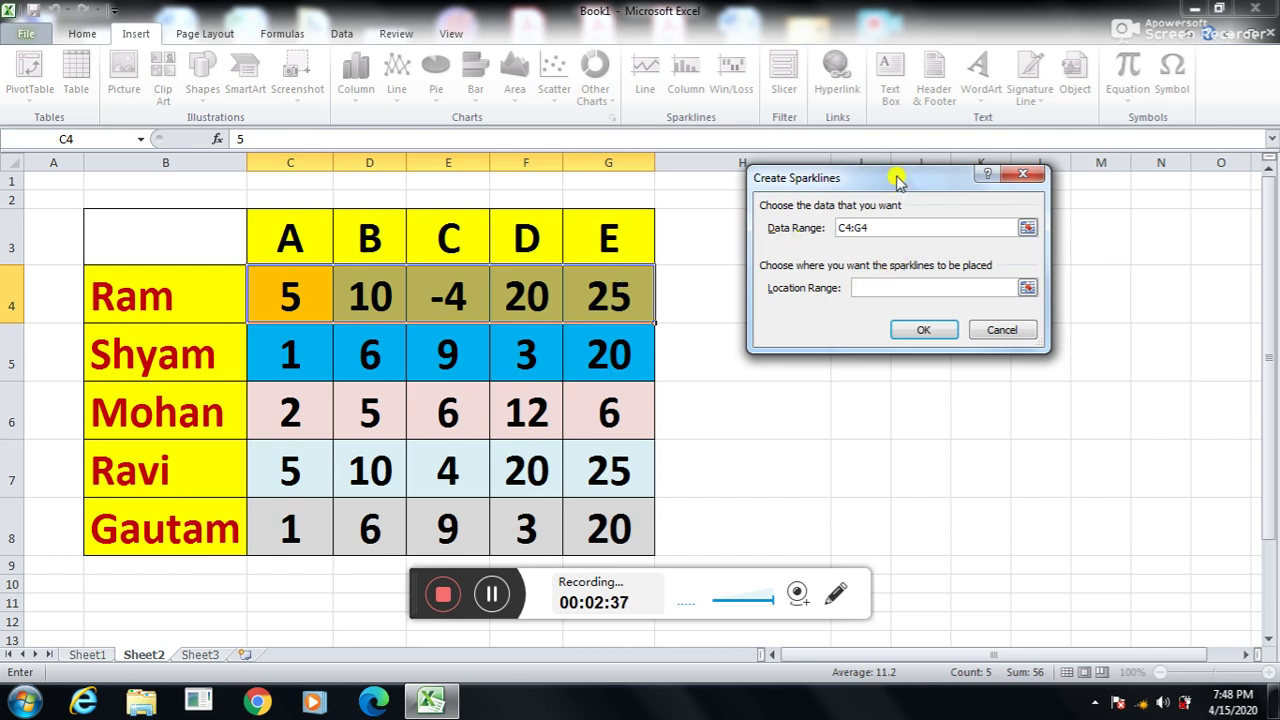
pyautogui.moveTo(879, 180); pyautogui.dragTo(969, 194)
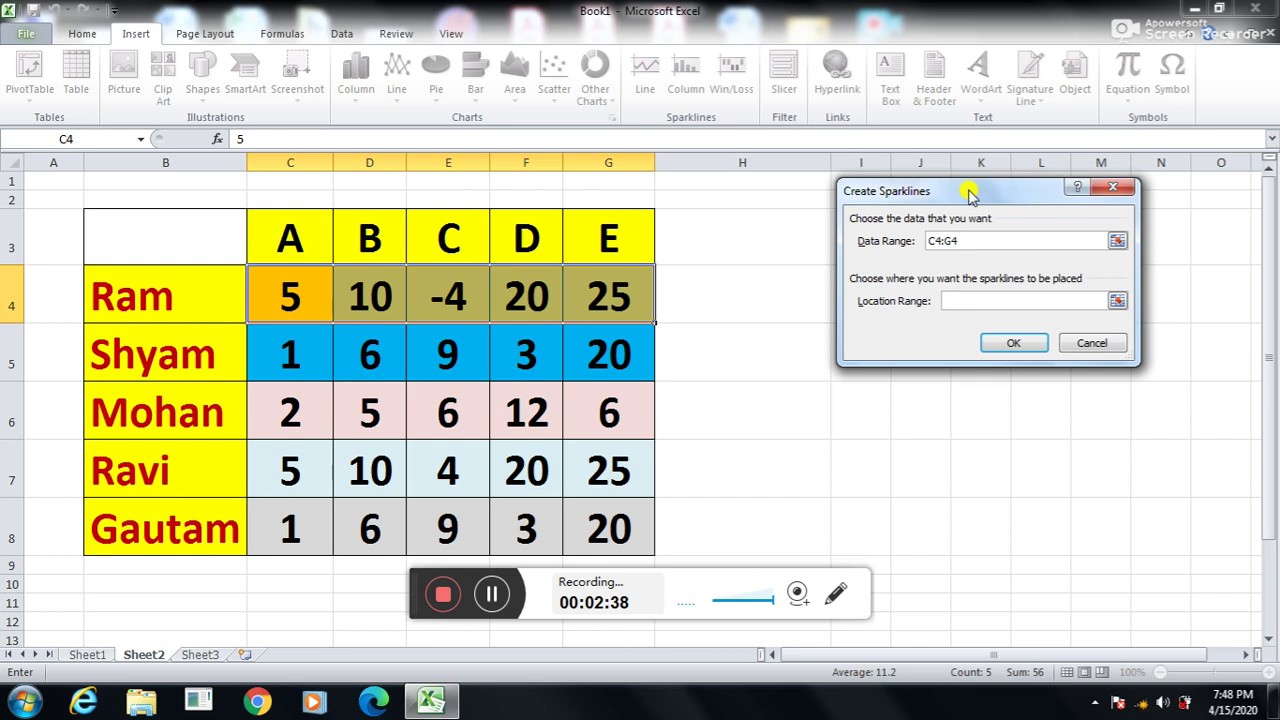
pyautogui.click(716, 306)
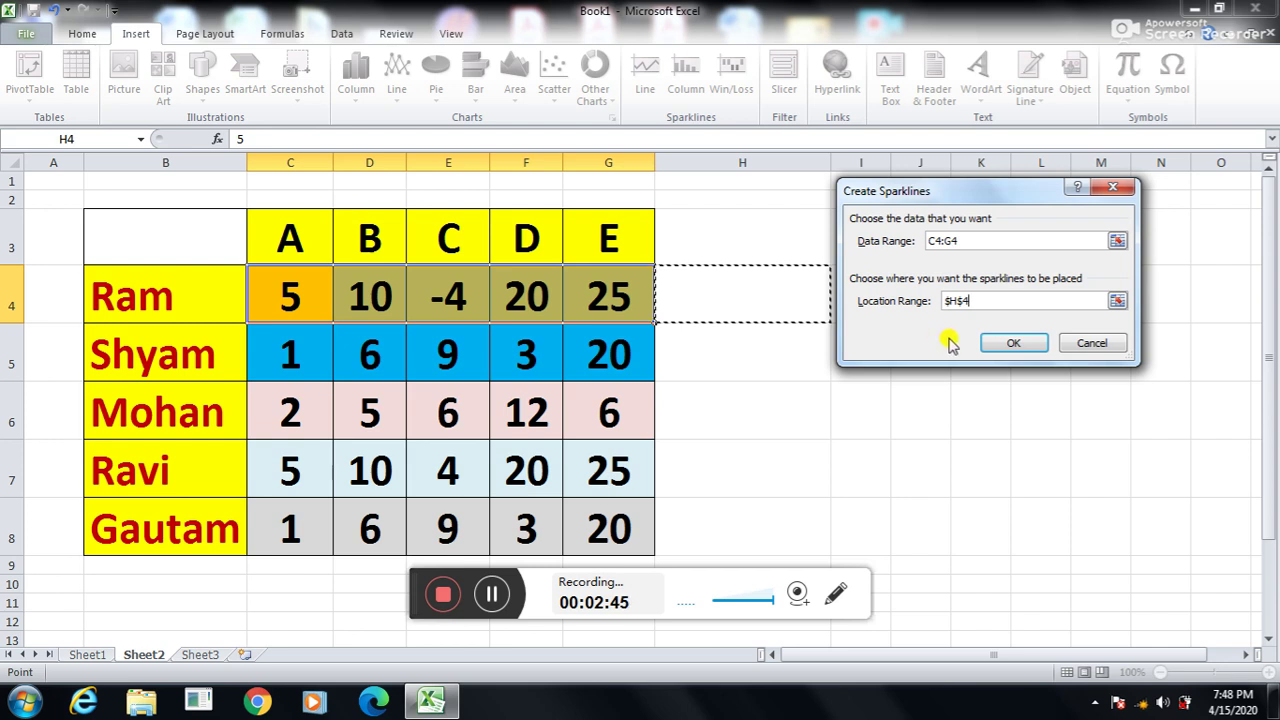
pyautogui.click(1006, 344)
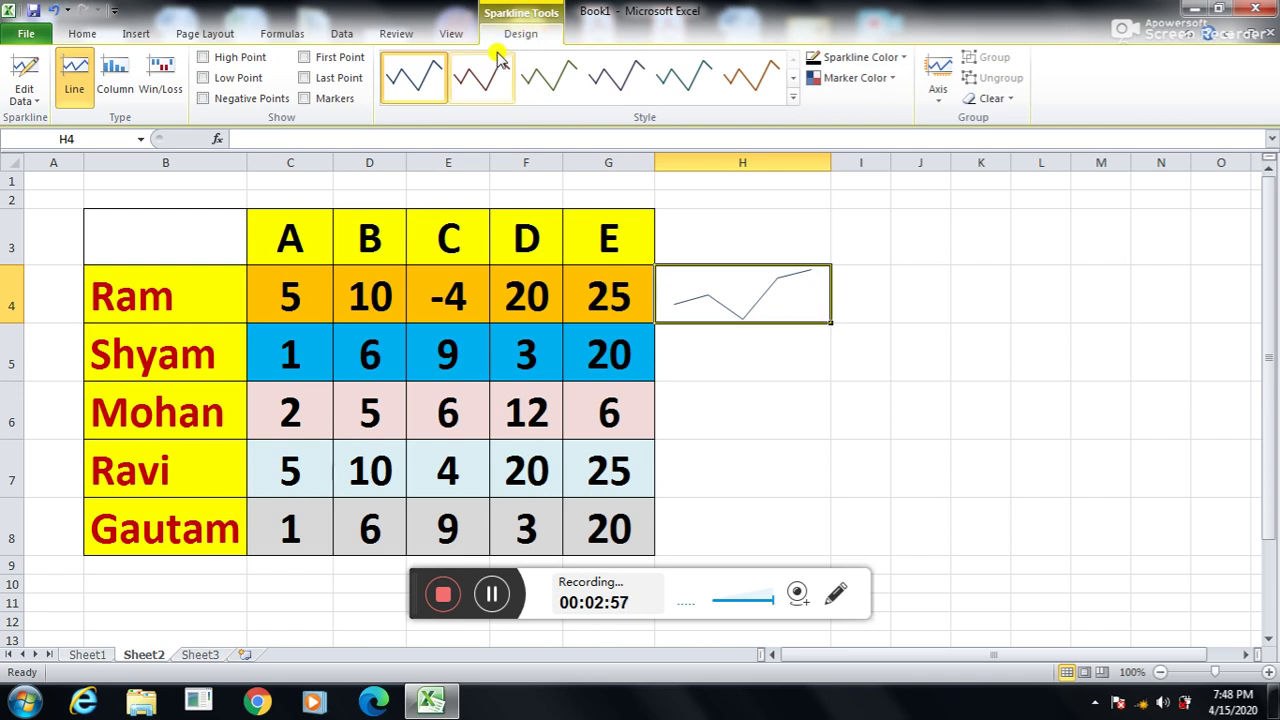
# Give the H4 sparkline the green style, with markers and the high, first and last points highlighted
pyautogui.click(484, 78)
pyautogui.click(550, 85)
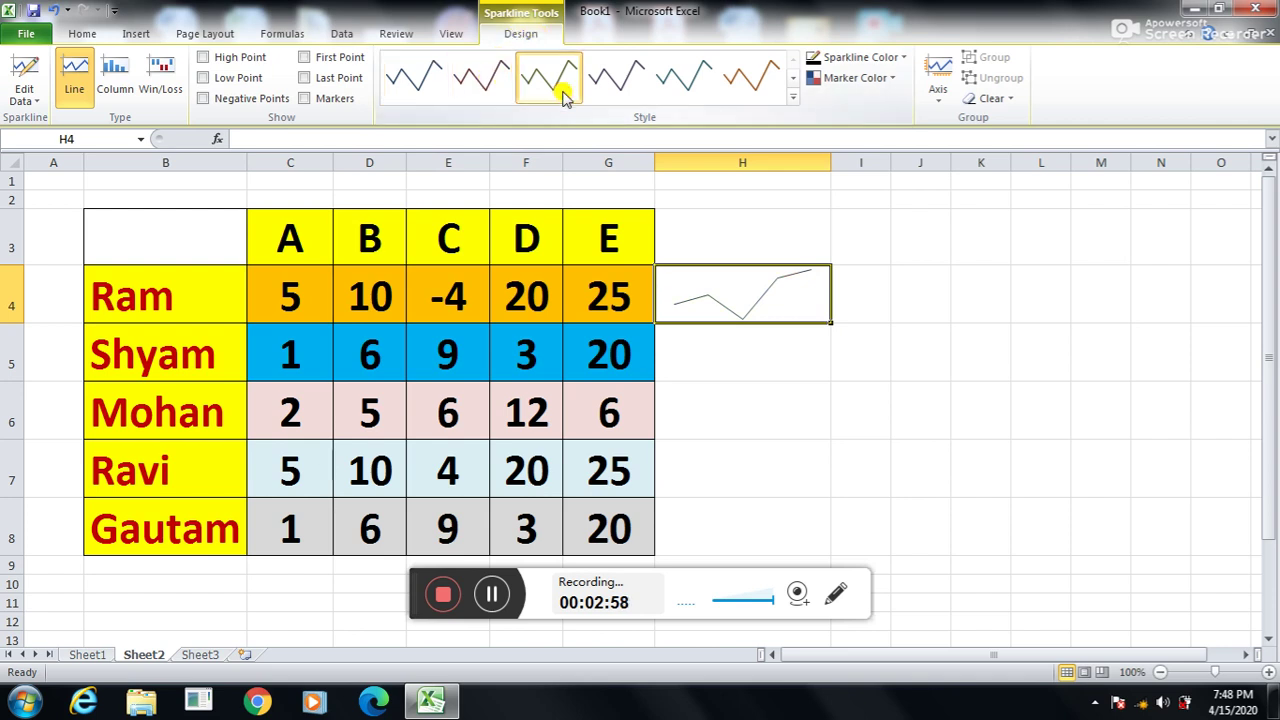
pyautogui.click(614, 85)
pyautogui.click(670, 84)
pyautogui.click(748, 76)
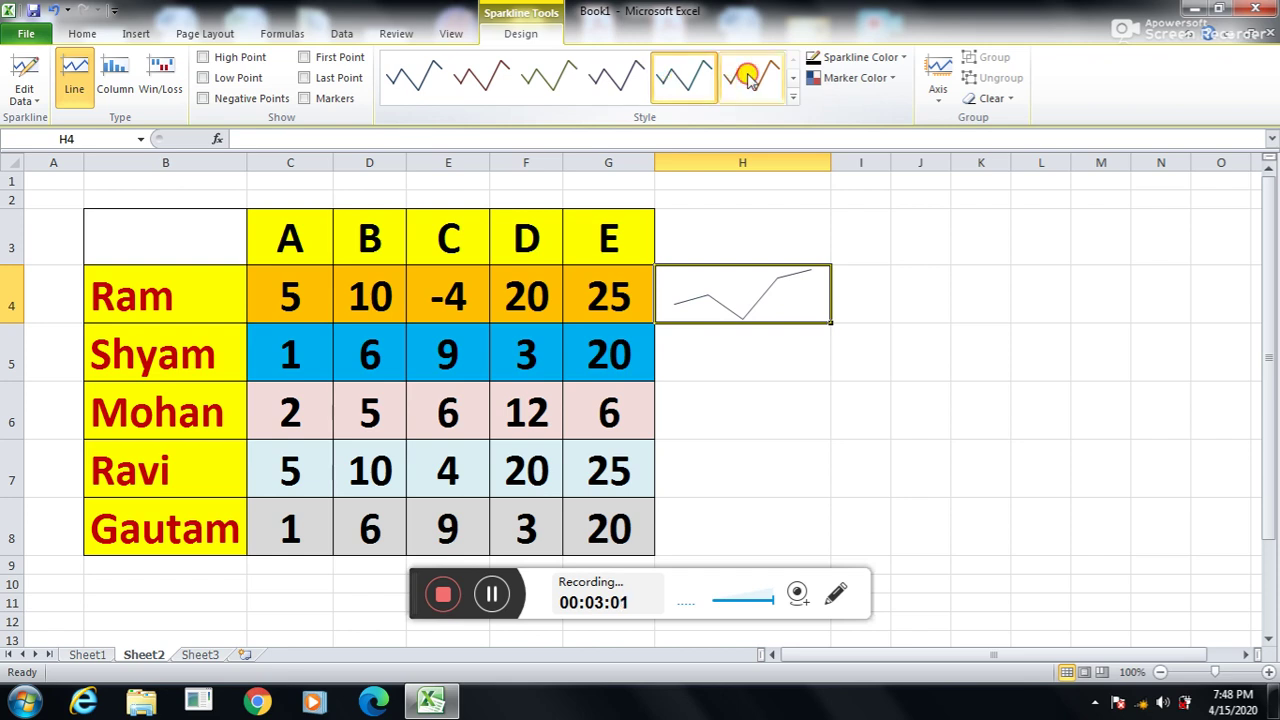
pyautogui.click(216, 60)
pyautogui.click(302, 58)
pyautogui.click(306, 79)
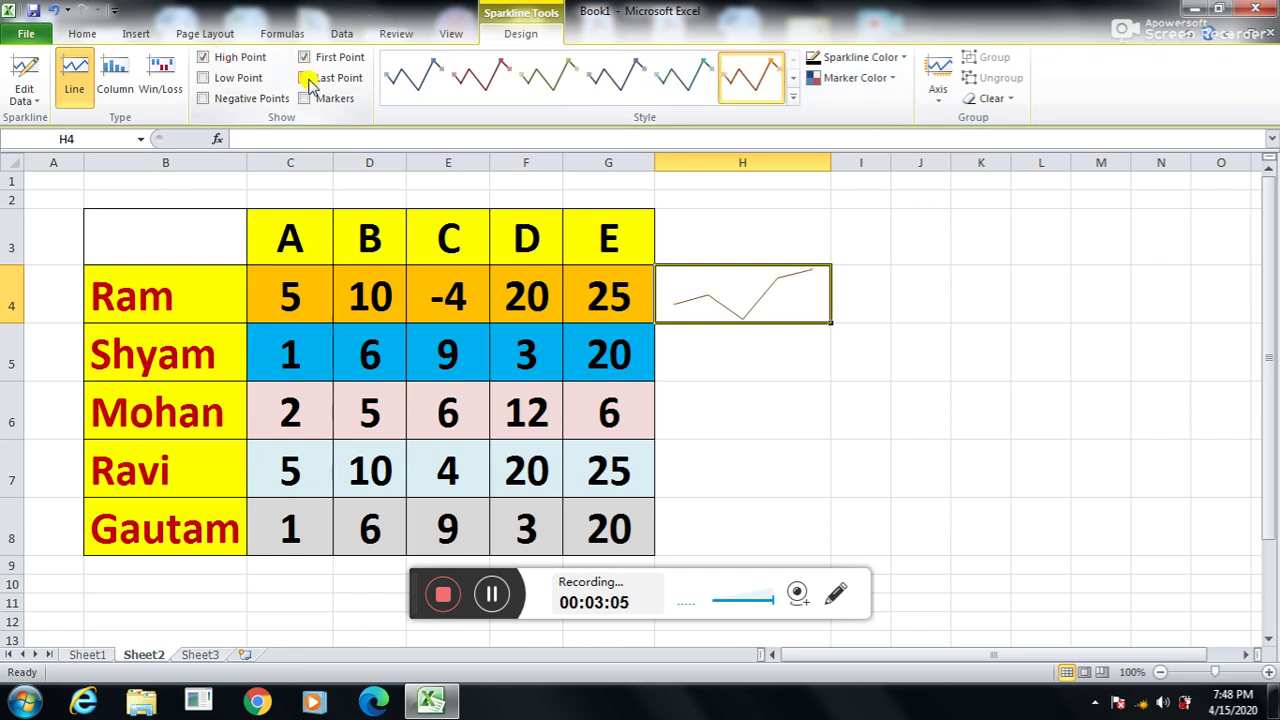
pyautogui.click(310, 99)
pyautogui.click(618, 78)
pyautogui.click(548, 78)
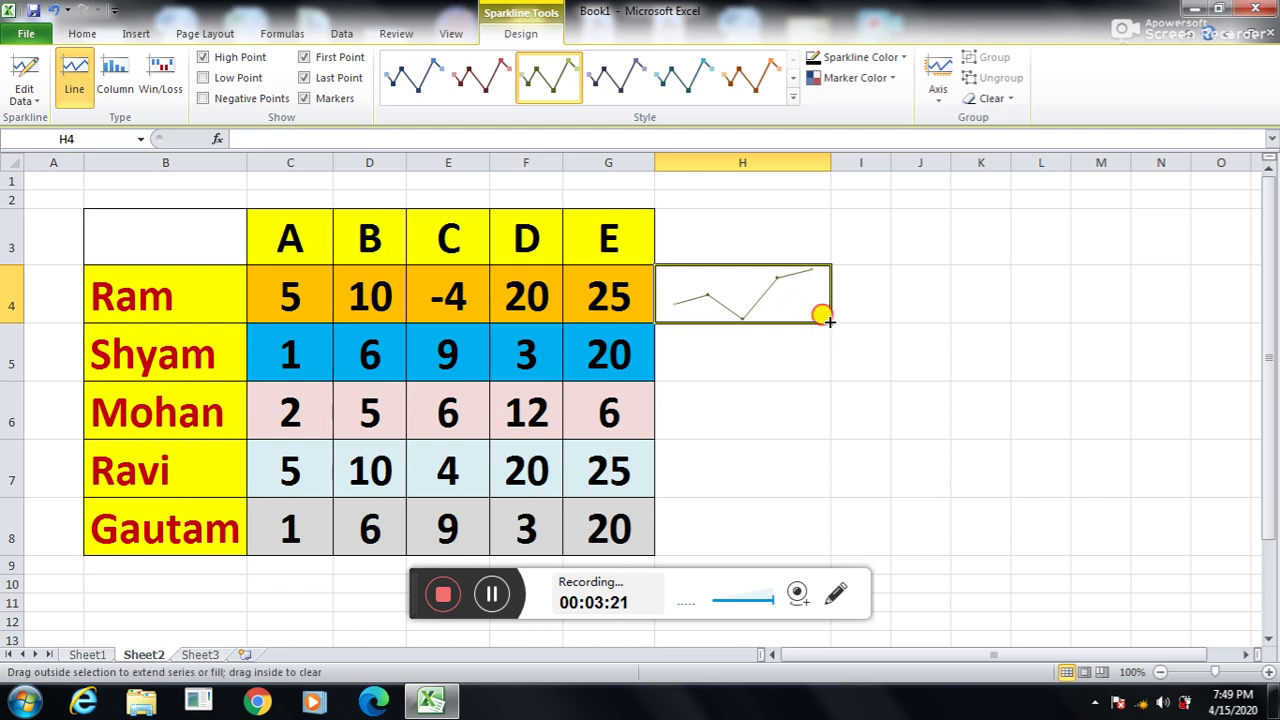
# Fill the H4 line sparkline down through H8 for Shyam to Gautam
pyautogui.moveTo(822, 318); pyautogui.dragTo(825, 534)
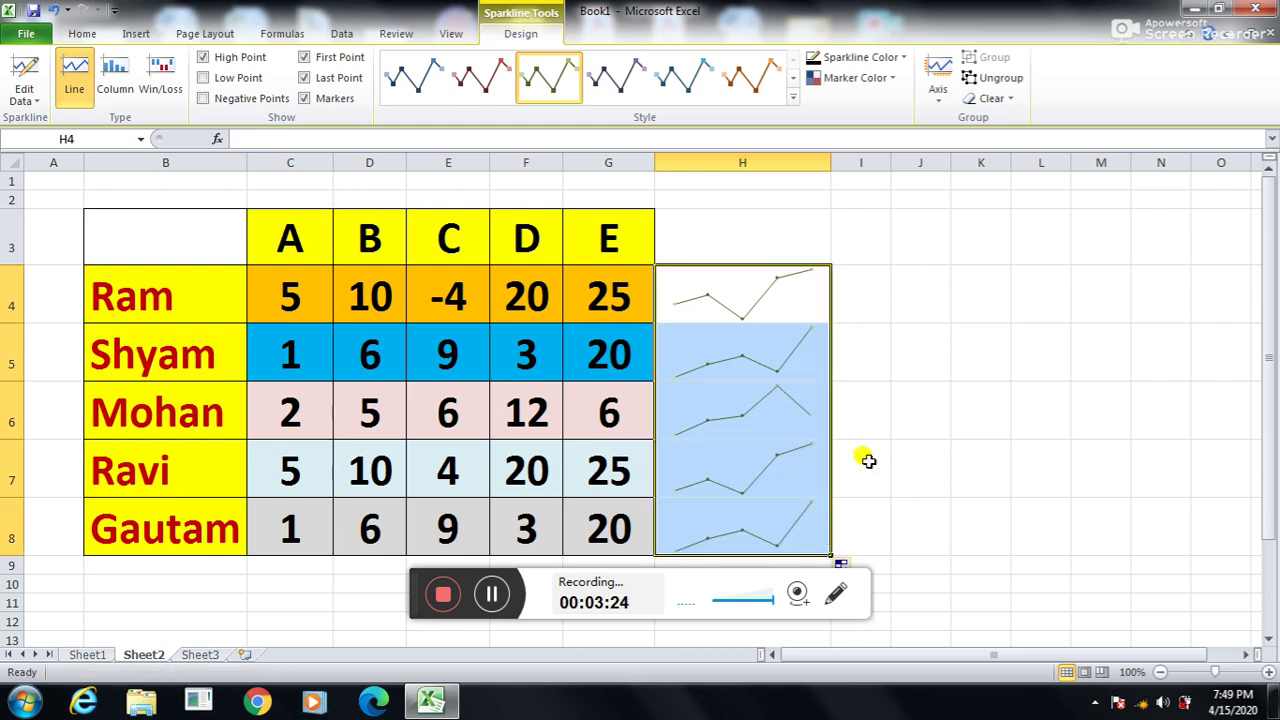
pyautogui.click(941, 420)
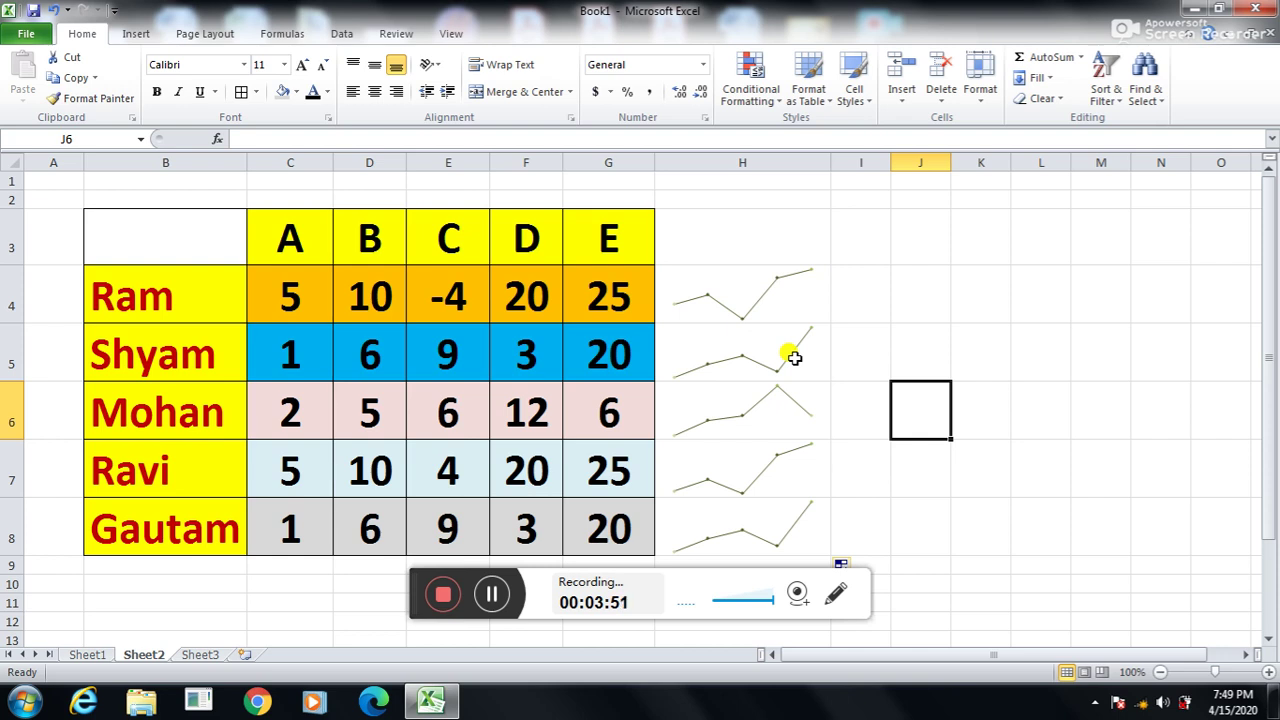
# Create a column sparkline in I4 from Ram's values C4:G4
pyautogui.click(852, 288)
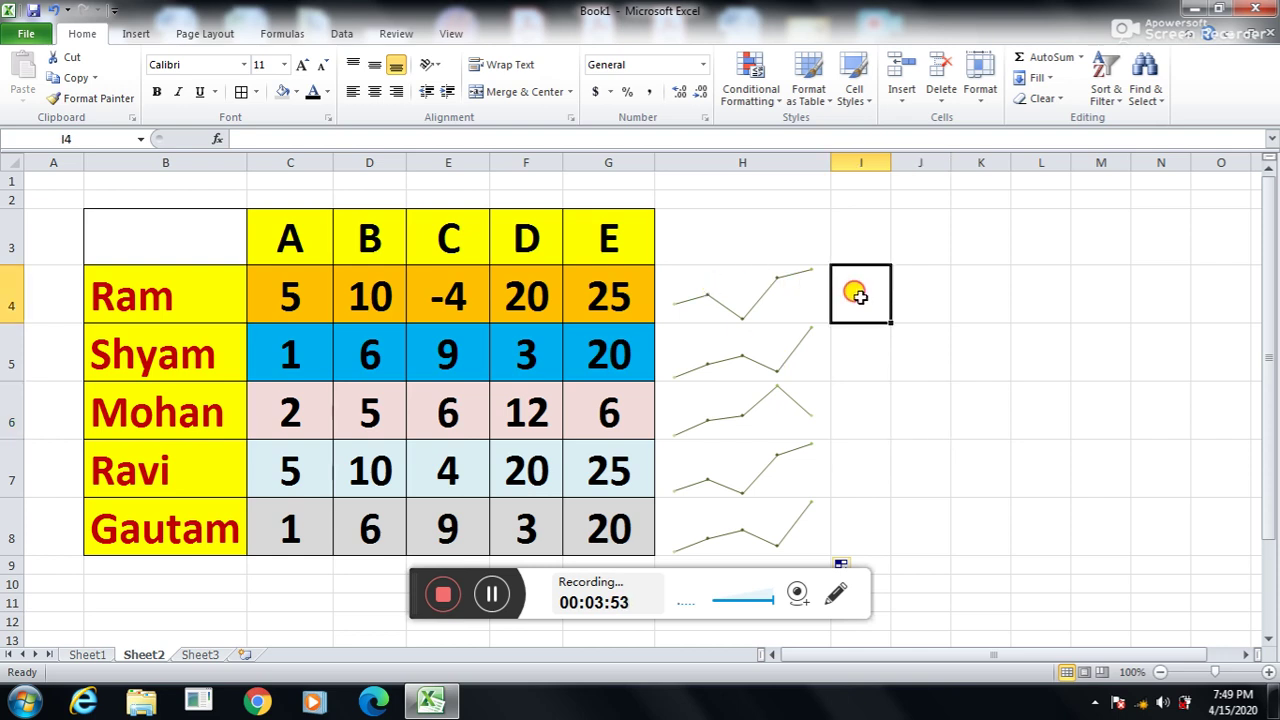
pyautogui.click(150, 36)
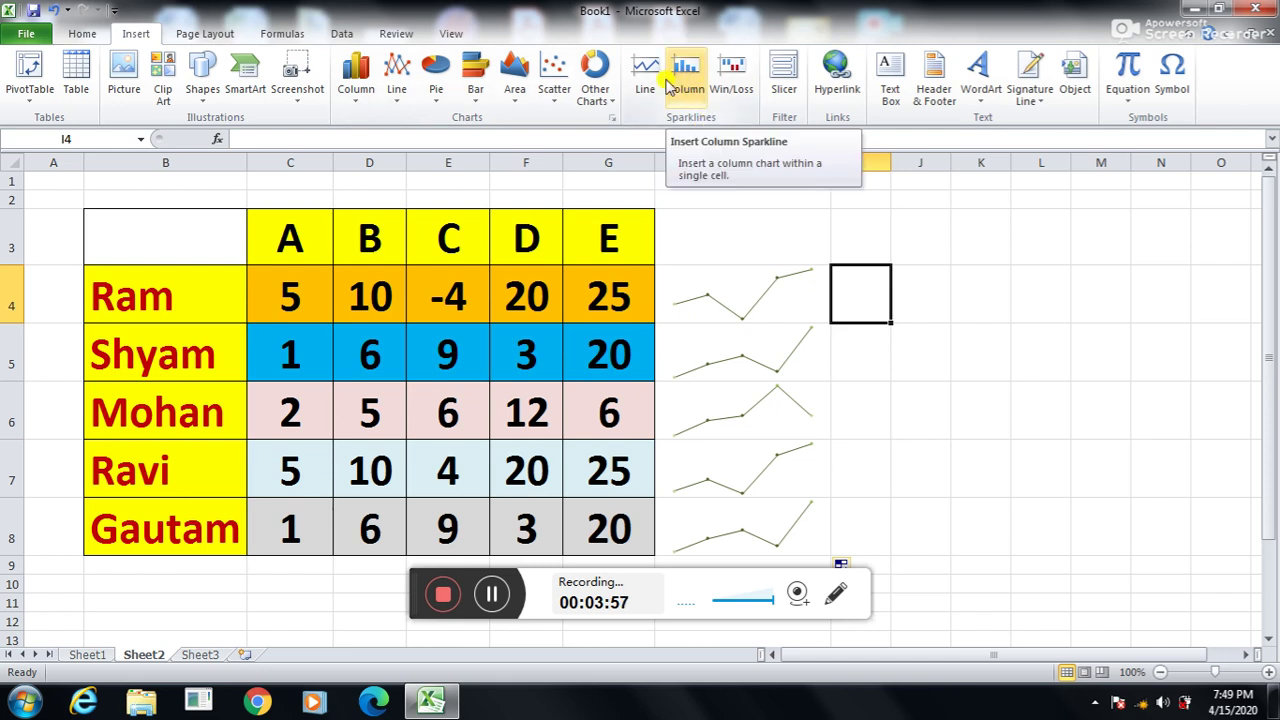
pyautogui.moveTo(290, 297); pyautogui.dragTo(587, 284)
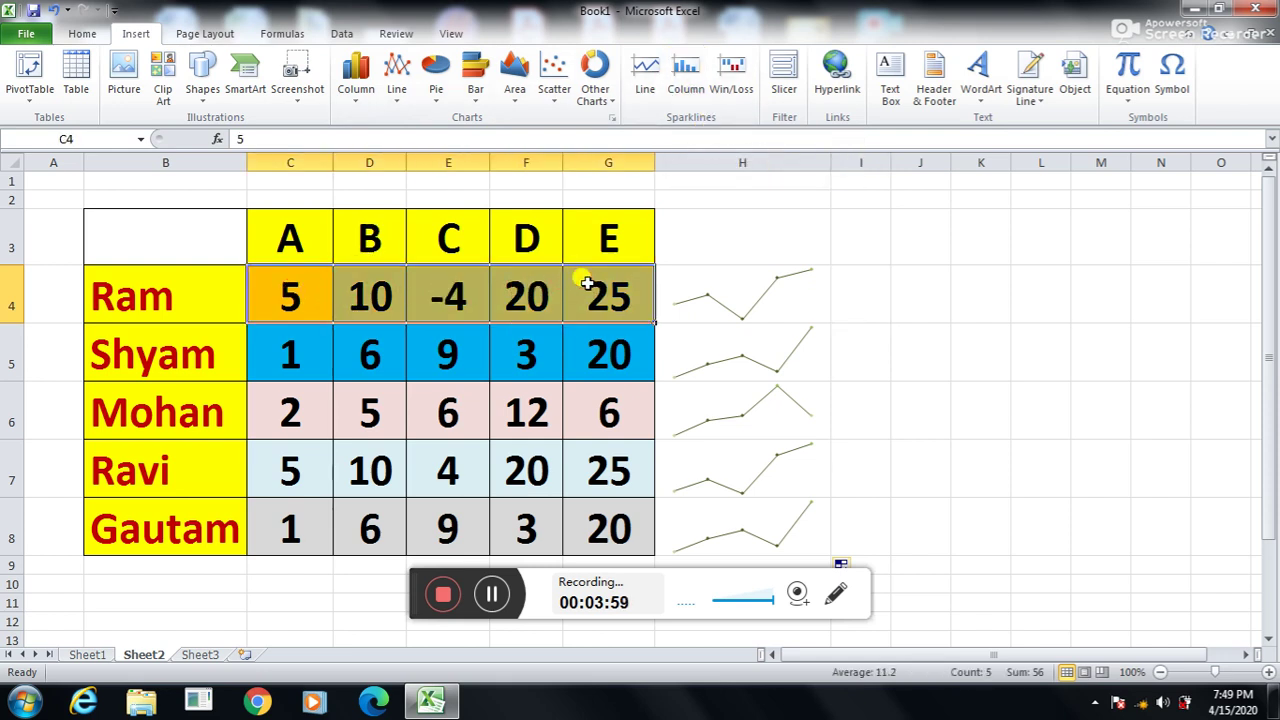
pyautogui.click(692, 86)
pyautogui.moveTo(905, 196); pyautogui.dragTo(868, 421)
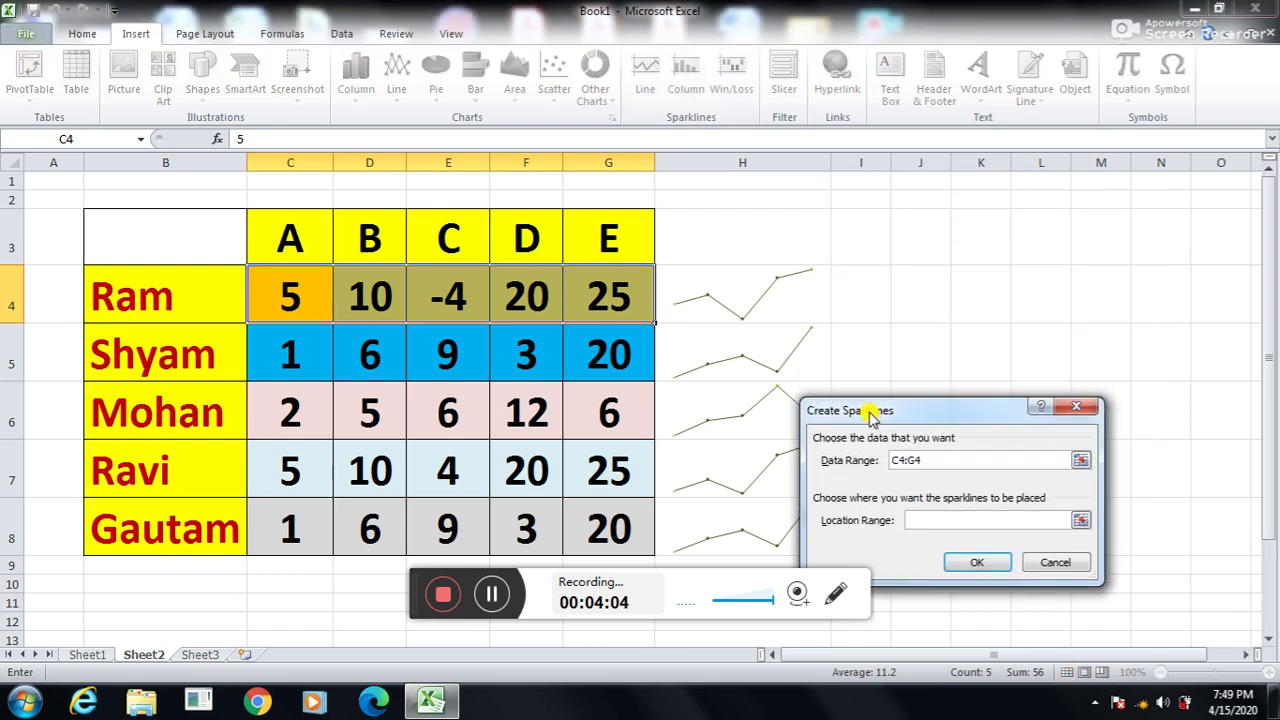
pyautogui.click(853, 295)
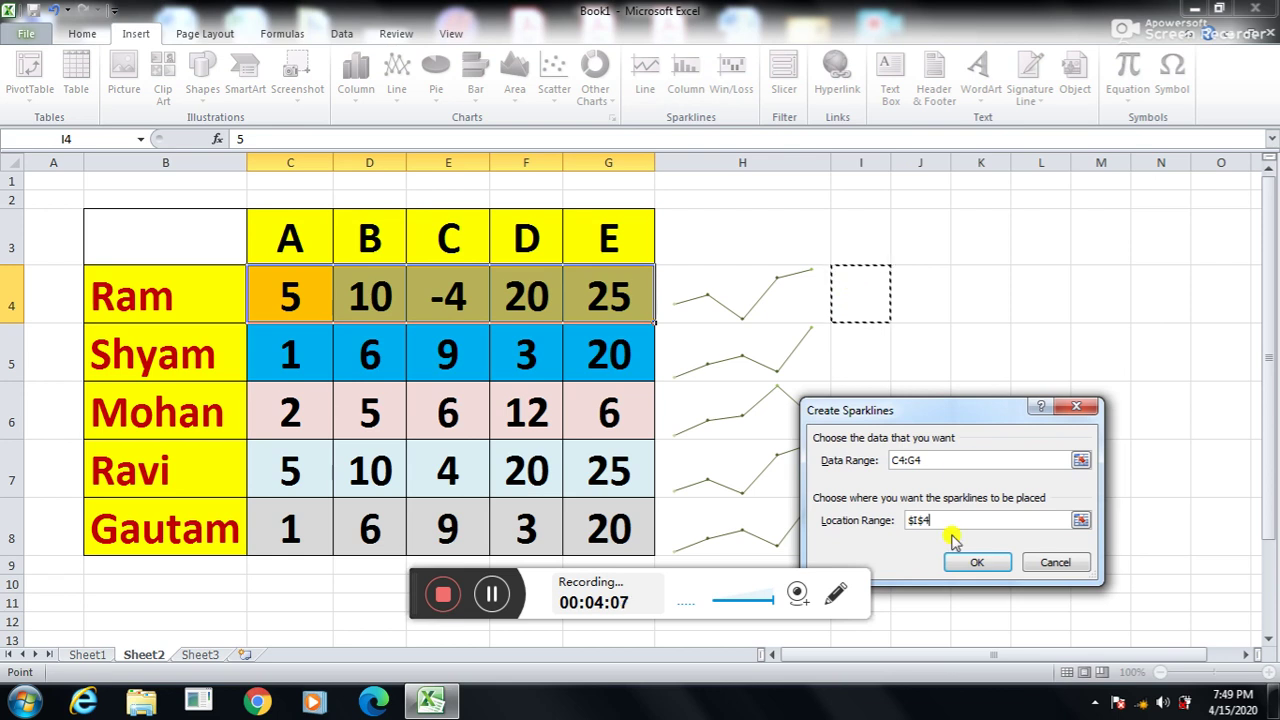
pyautogui.click(975, 562)
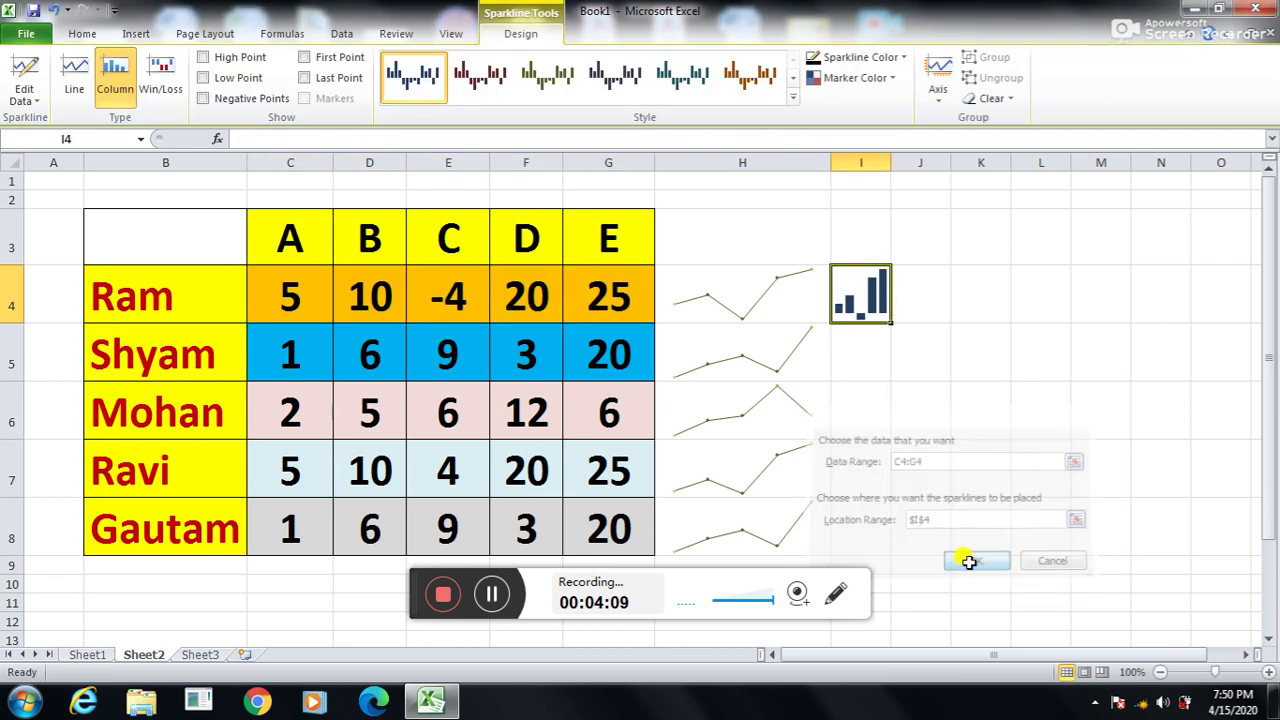
# Widen column I, style the column sparkline orange-brown, and fill it down to I8
pyautogui.moveTo(891, 164); pyautogui.dragTo(925, 168)
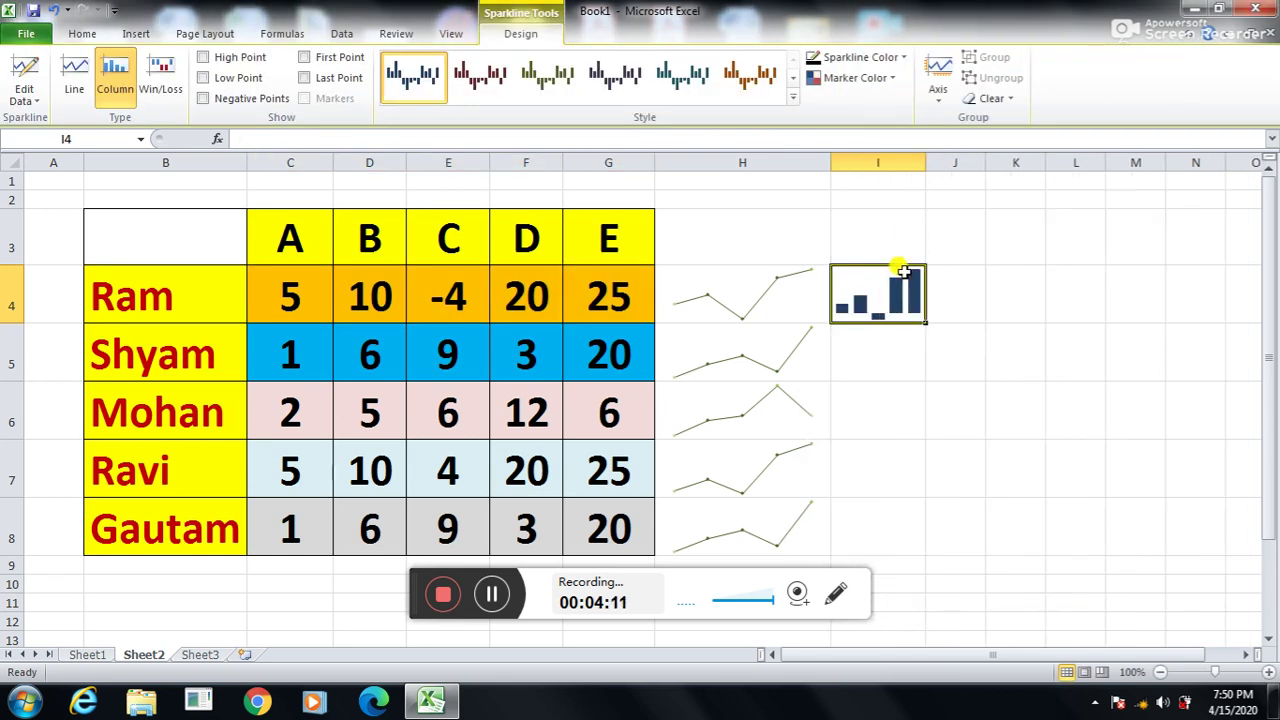
pyautogui.click(612, 76)
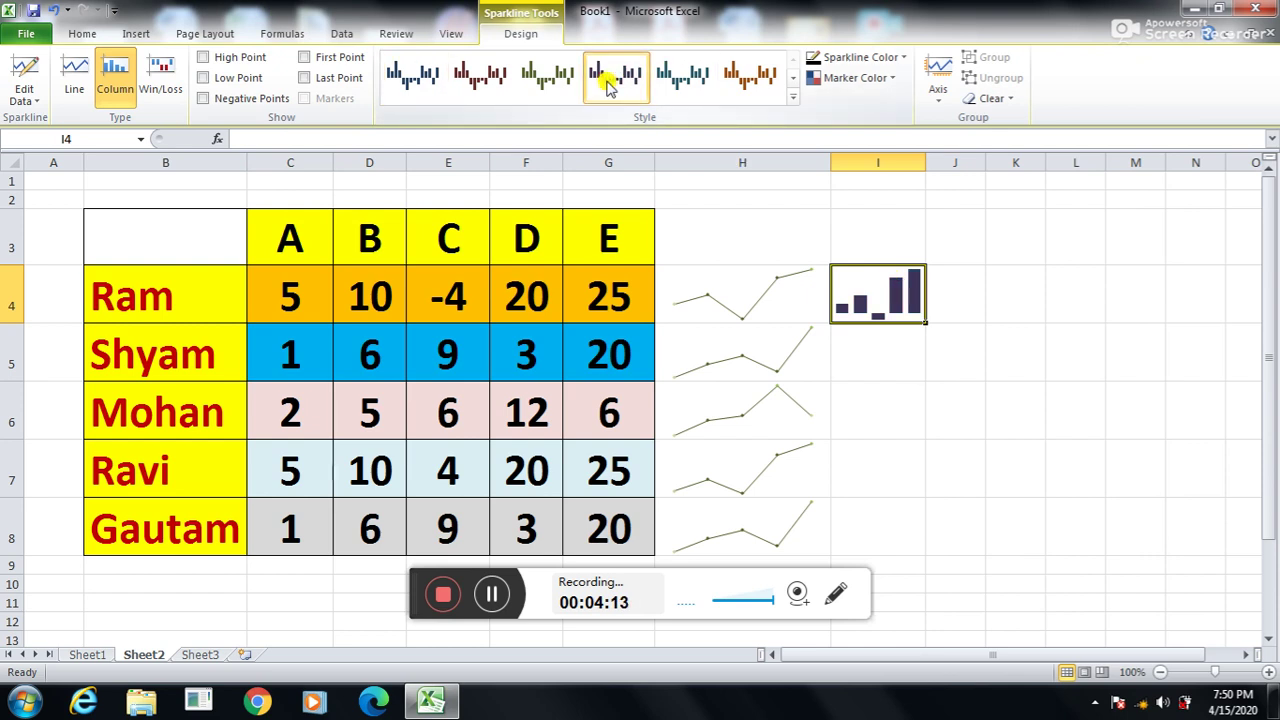
pyautogui.click(530, 76)
pyautogui.click(757, 84)
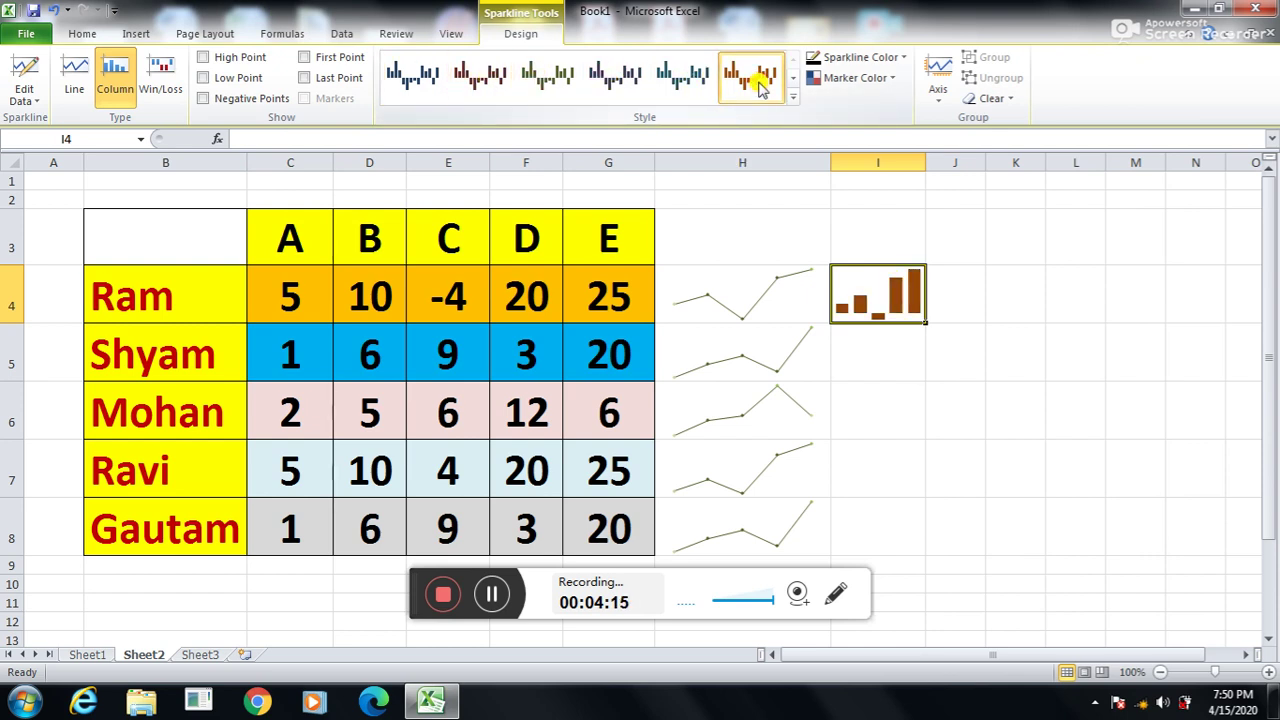
pyautogui.moveTo(926, 322); pyautogui.dragTo(914, 540)
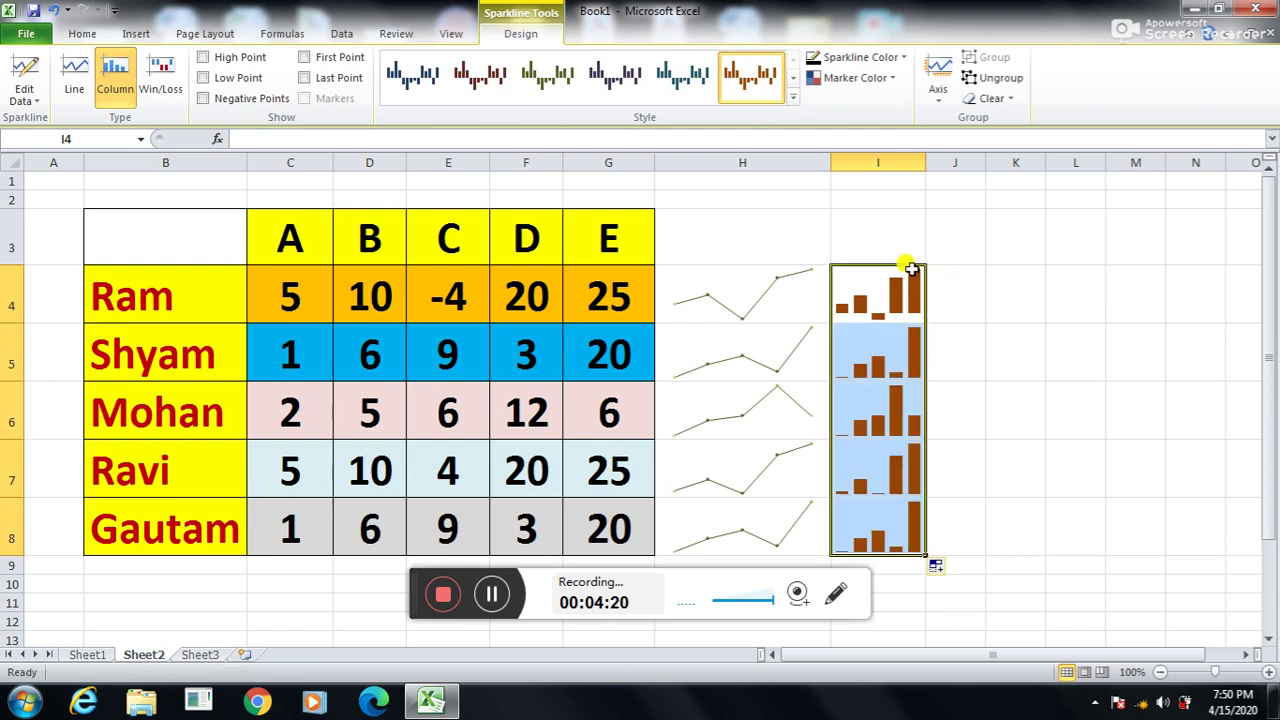
pyautogui.click(982, 282)
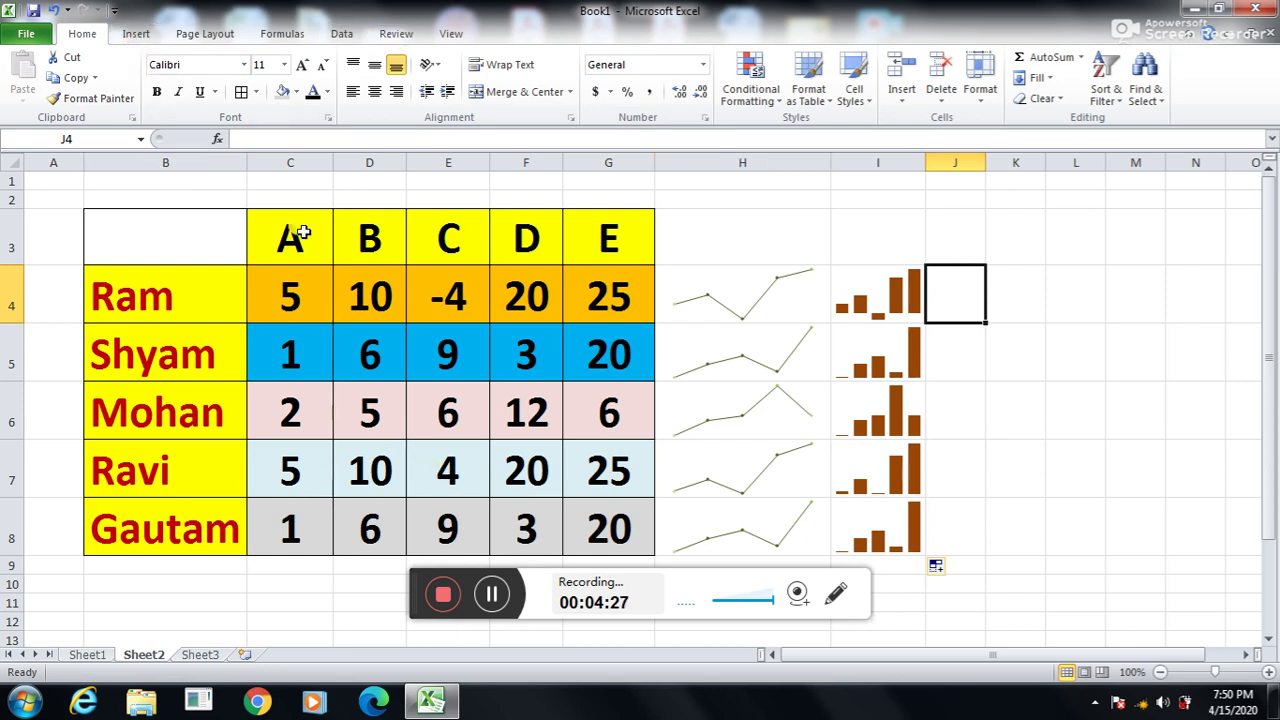
# Create a Win/Loss sparkline in J4 from Ram's values C4:G4
pyautogui.moveTo(269, 274); pyautogui.dragTo(605, 295)
pyautogui.click(134, 34)
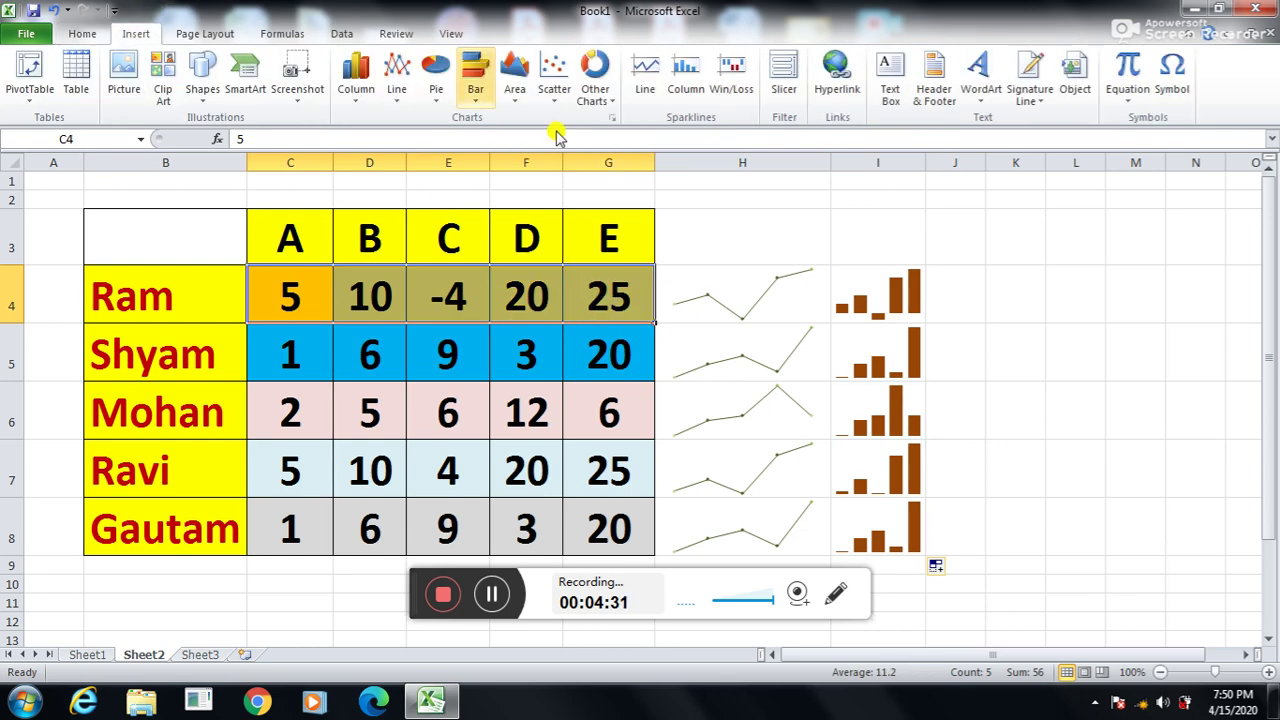
pyautogui.click(731, 78)
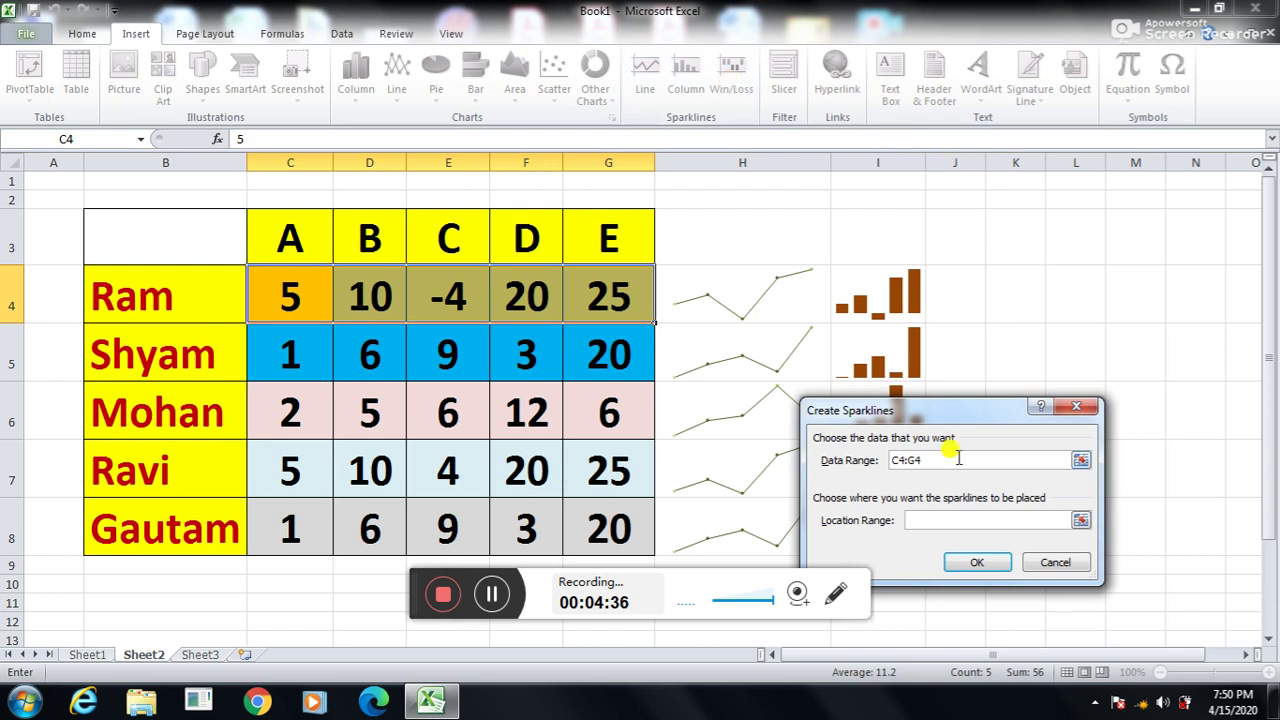
pyautogui.click(959, 304)
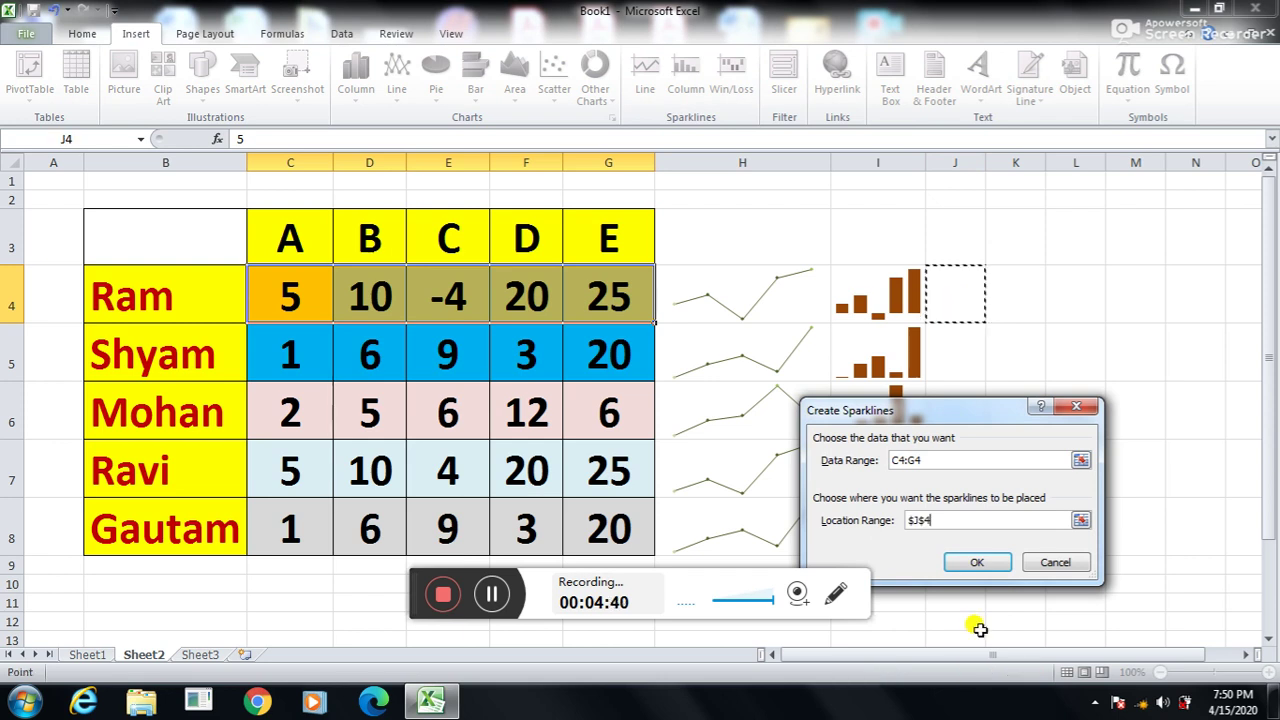
pyautogui.click(978, 563)
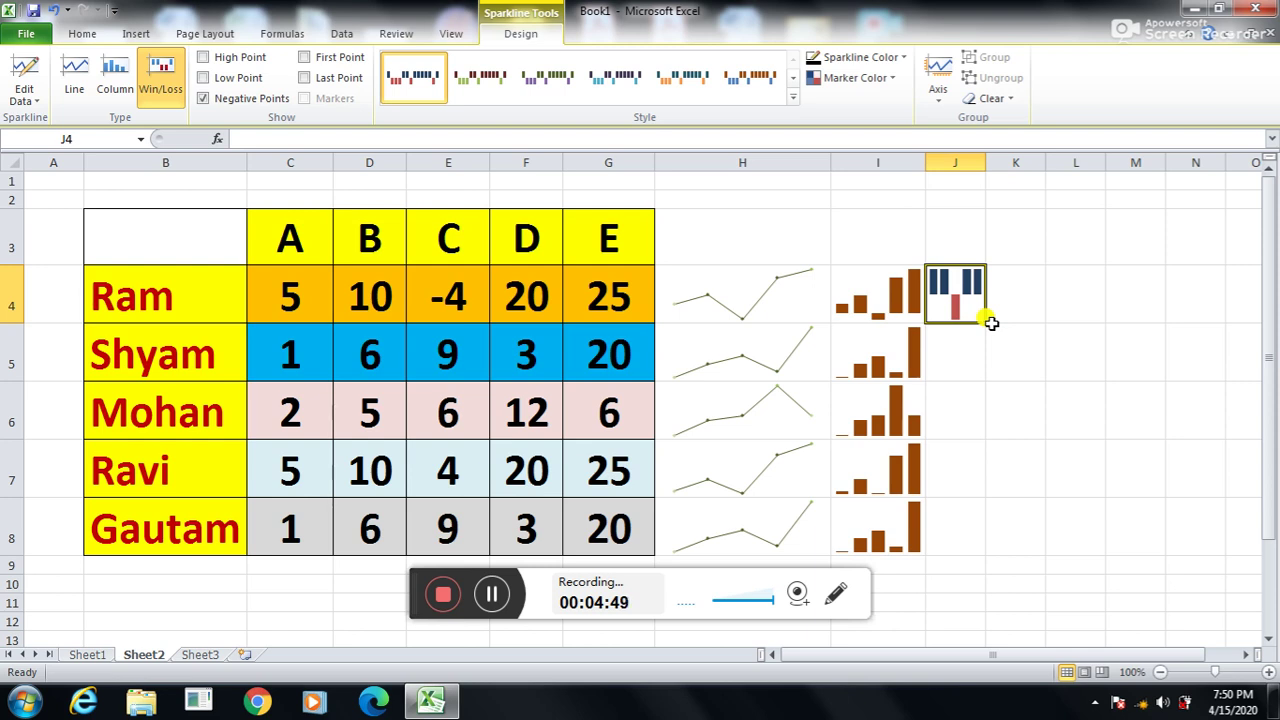
# Style the Win/Loss sparkline blue and orange, fill it down to J8, and widen columns J and I
pyautogui.click(482, 85)
pyautogui.click(683, 85)
pyautogui.click(792, 88)
pyautogui.click(683, 78)
pyautogui.moveTo(986, 323); pyautogui.dragTo(975, 548)
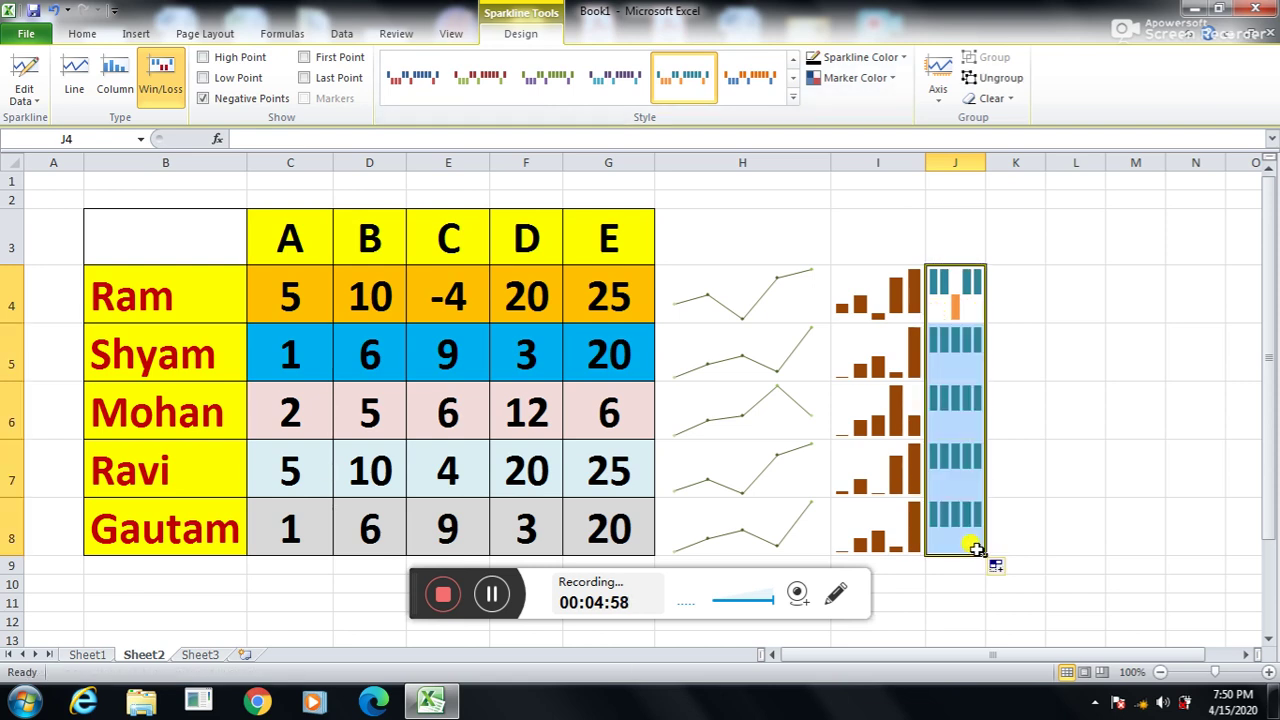
pyautogui.moveTo(986, 163); pyautogui.dragTo(1044, 179)
pyautogui.moveTo(926, 163); pyautogui.dragTo(958, 168)
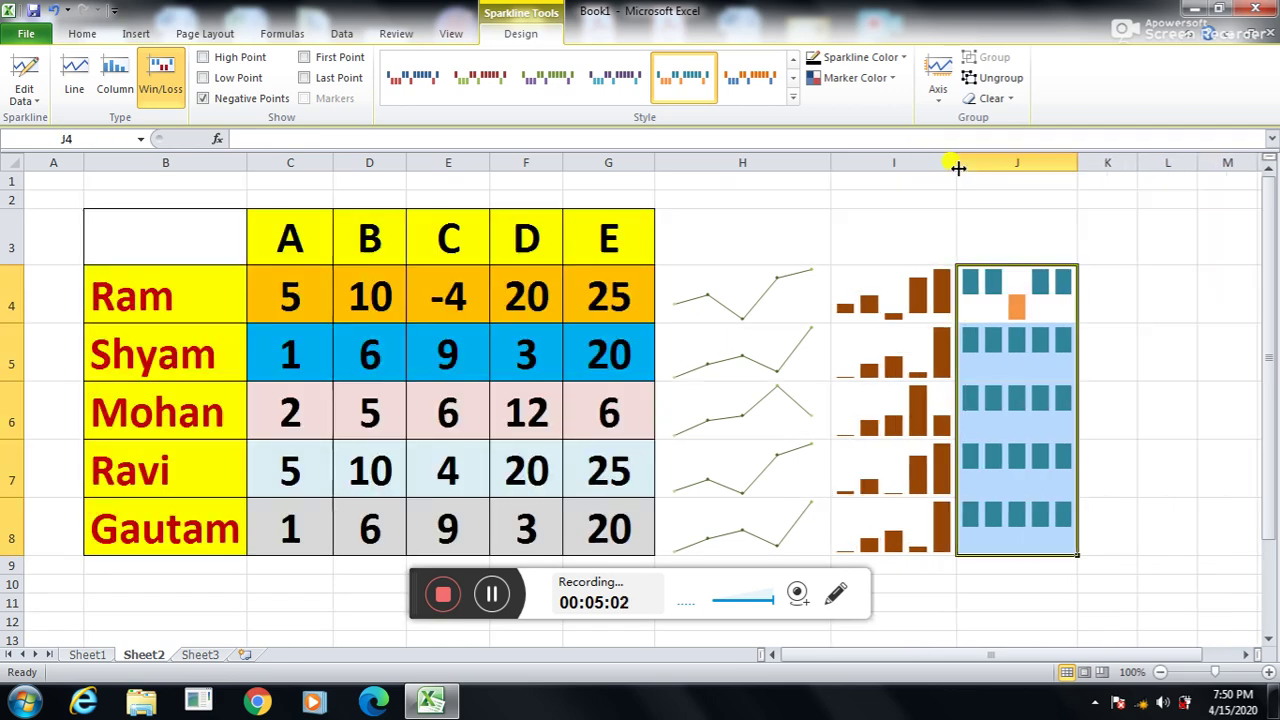
pyautogui.click(762, 296)
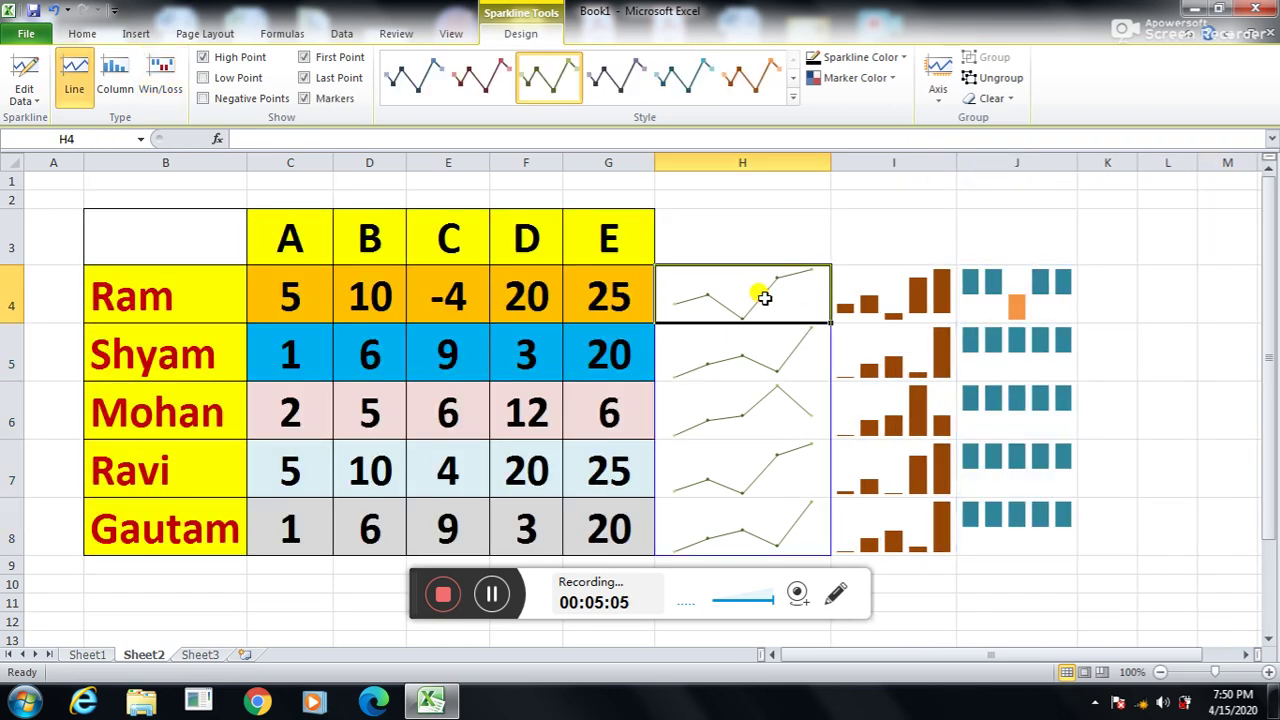